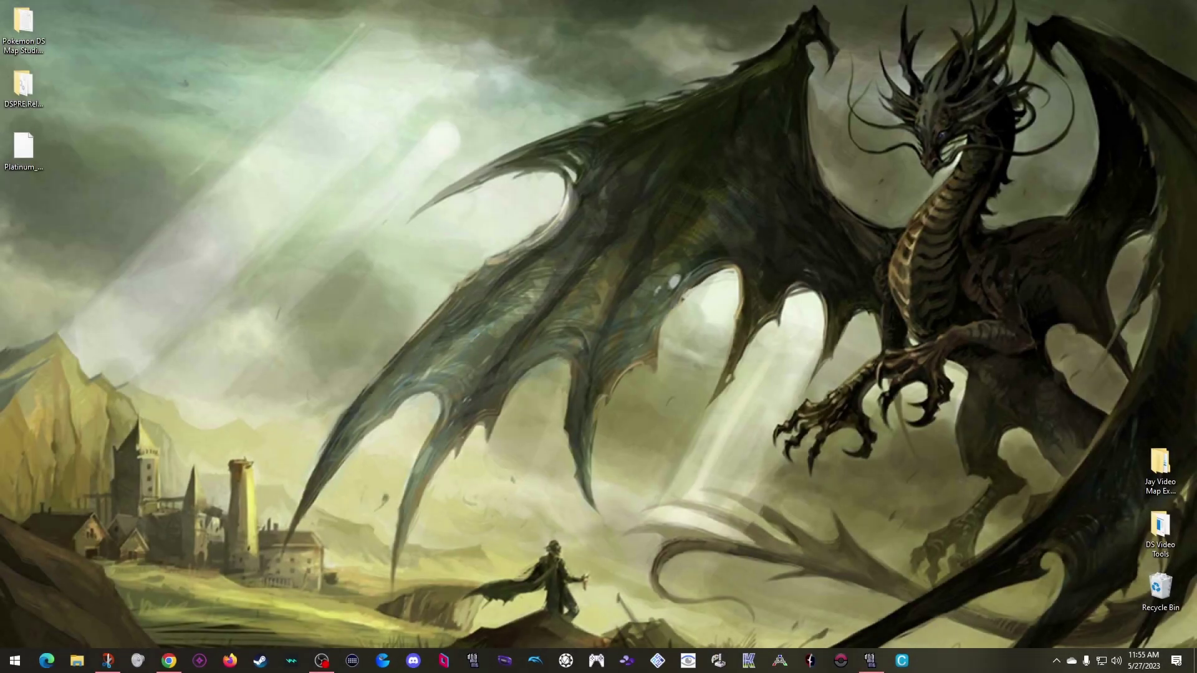
Walk the player through Twinleaf Town and north onto Route 201 in the running game
click(870, 662)
key(Right)
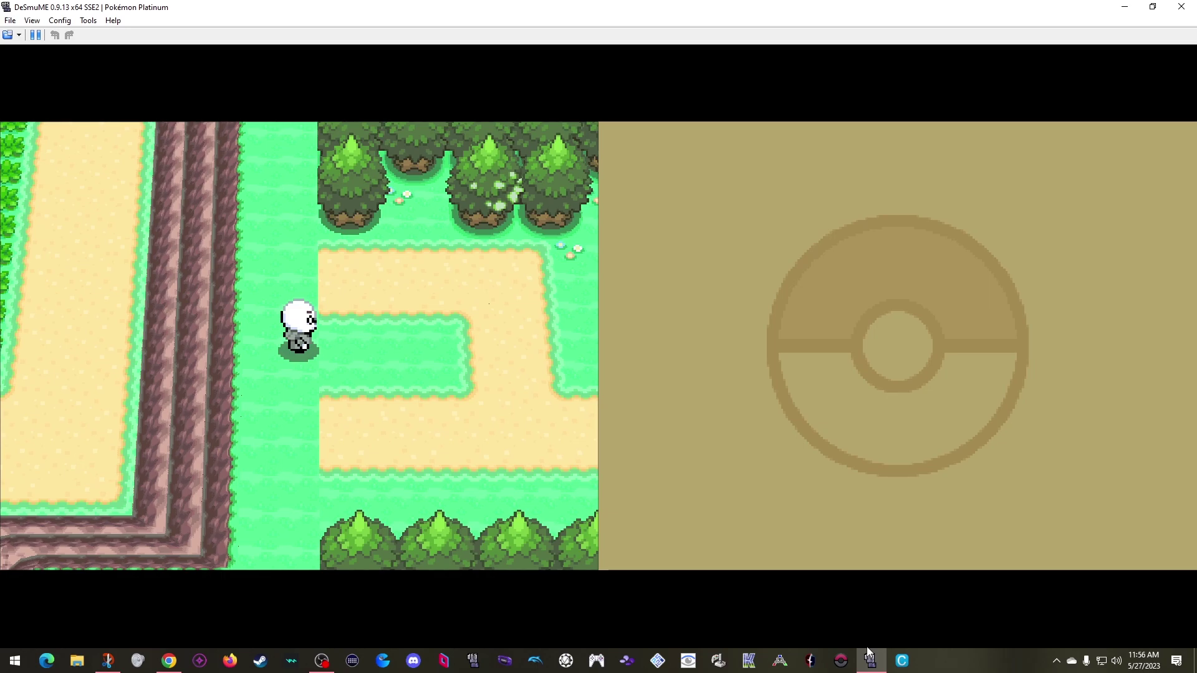
key(Down)
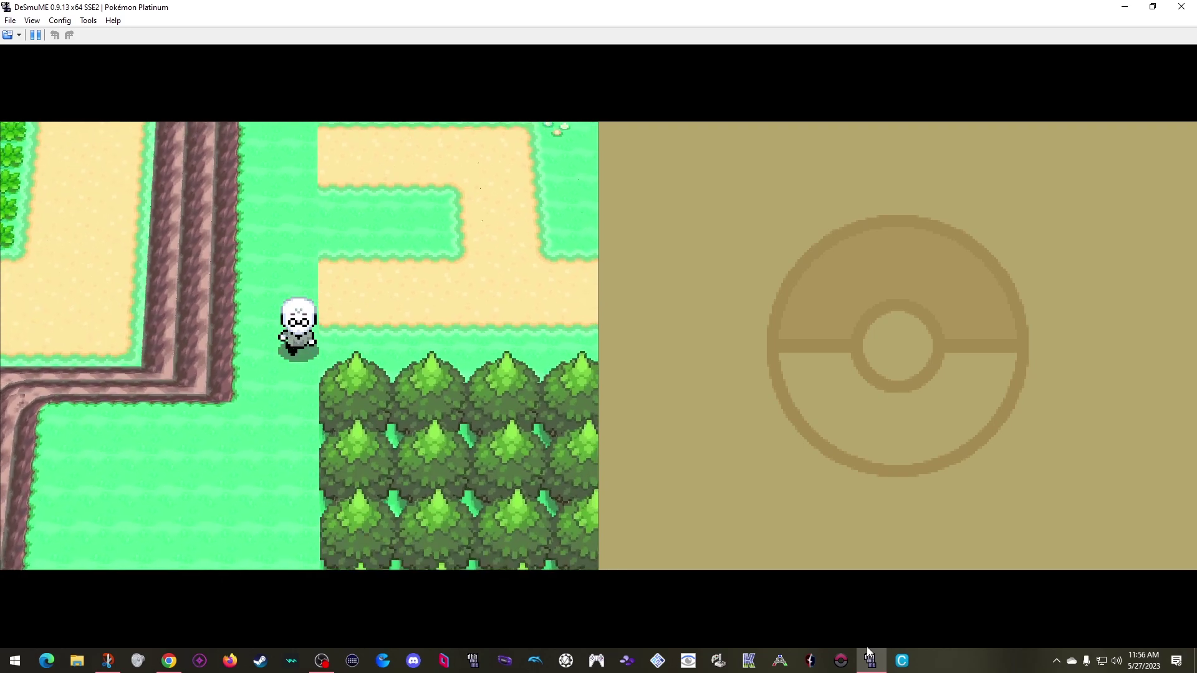
key(Right)
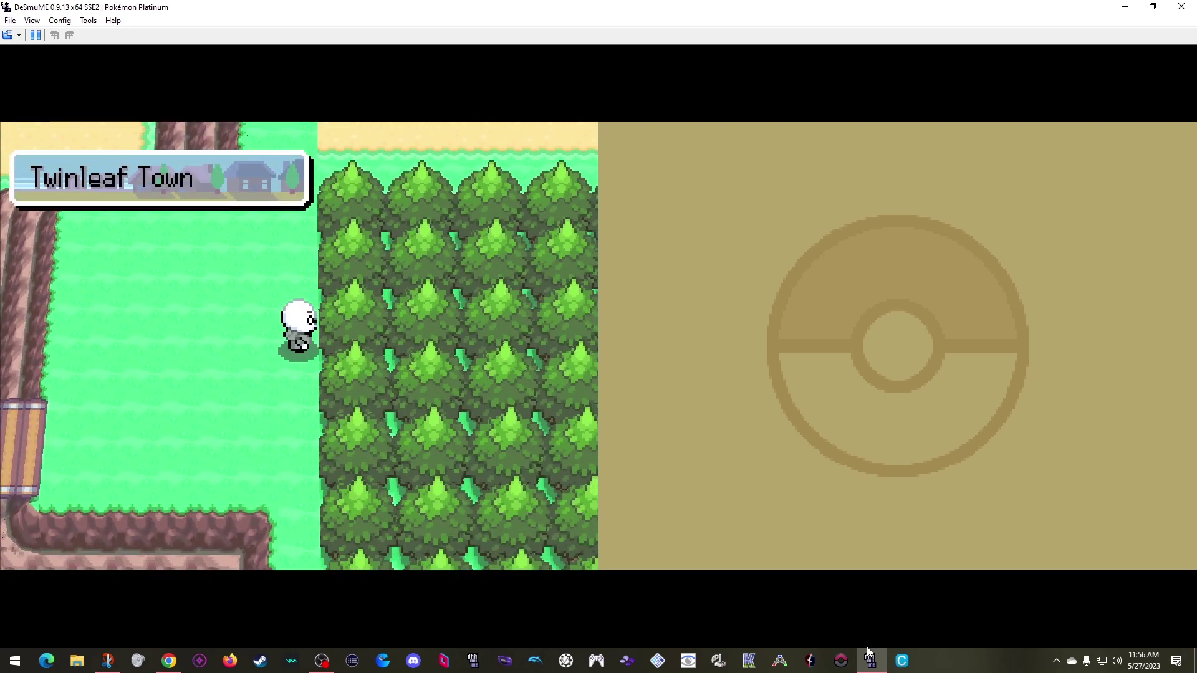
key(Down)
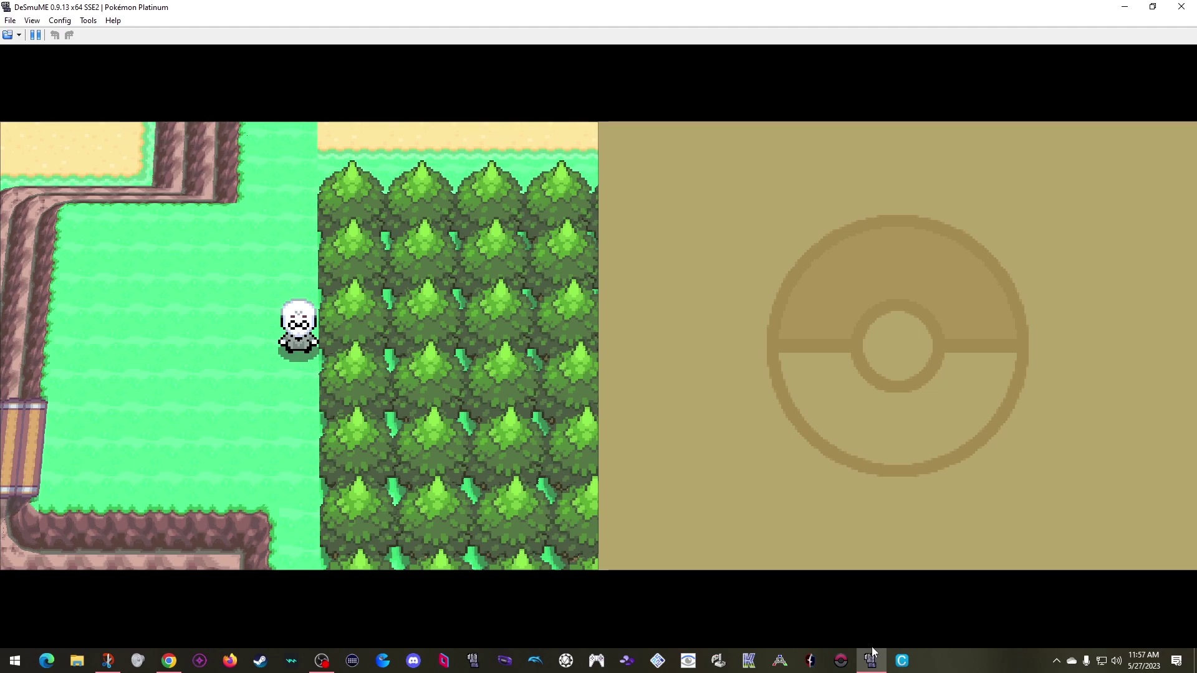
key(Up)
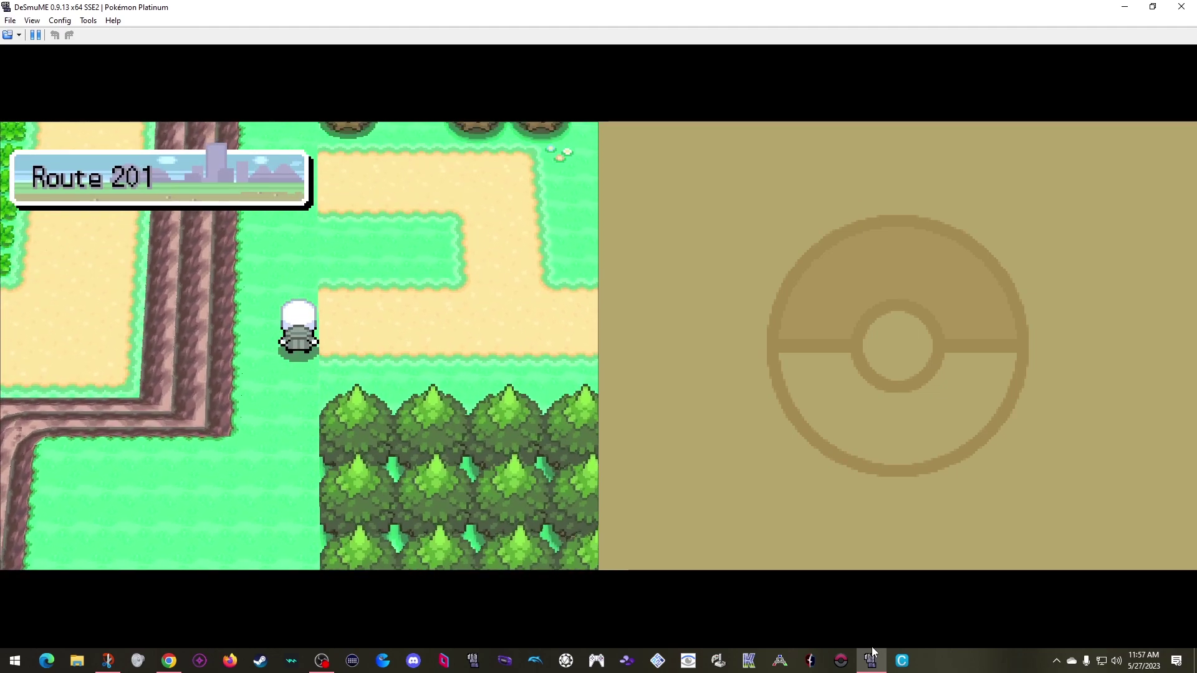
key(Up)
key(Right)
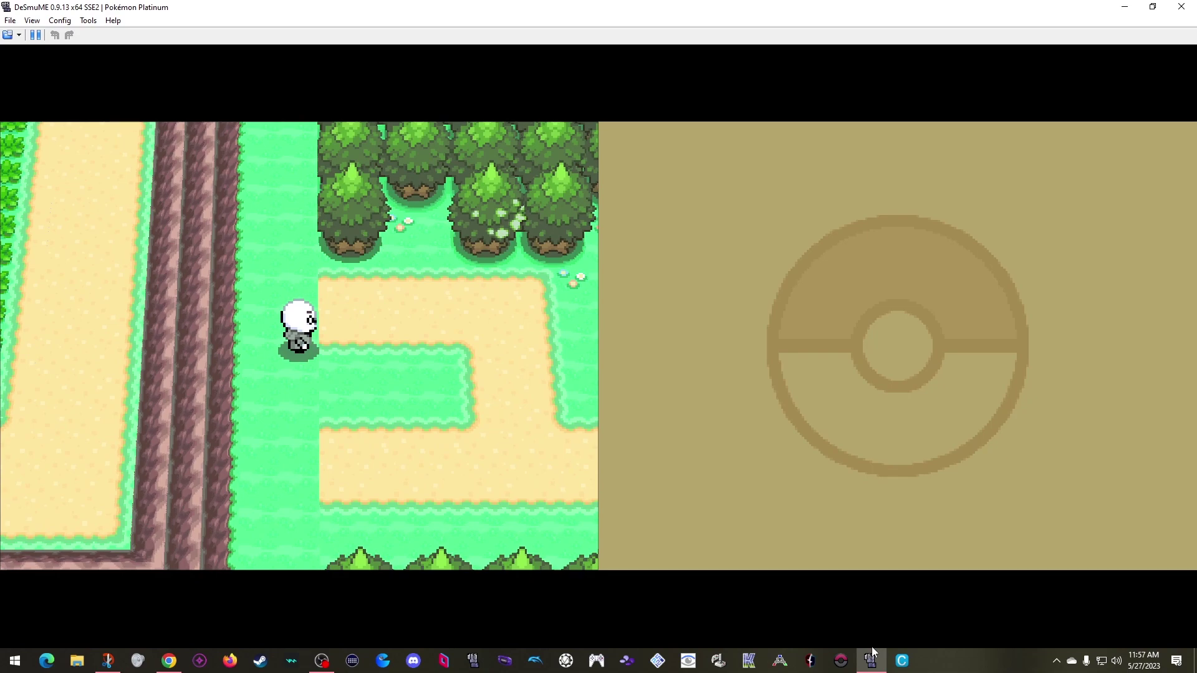
key(Down)
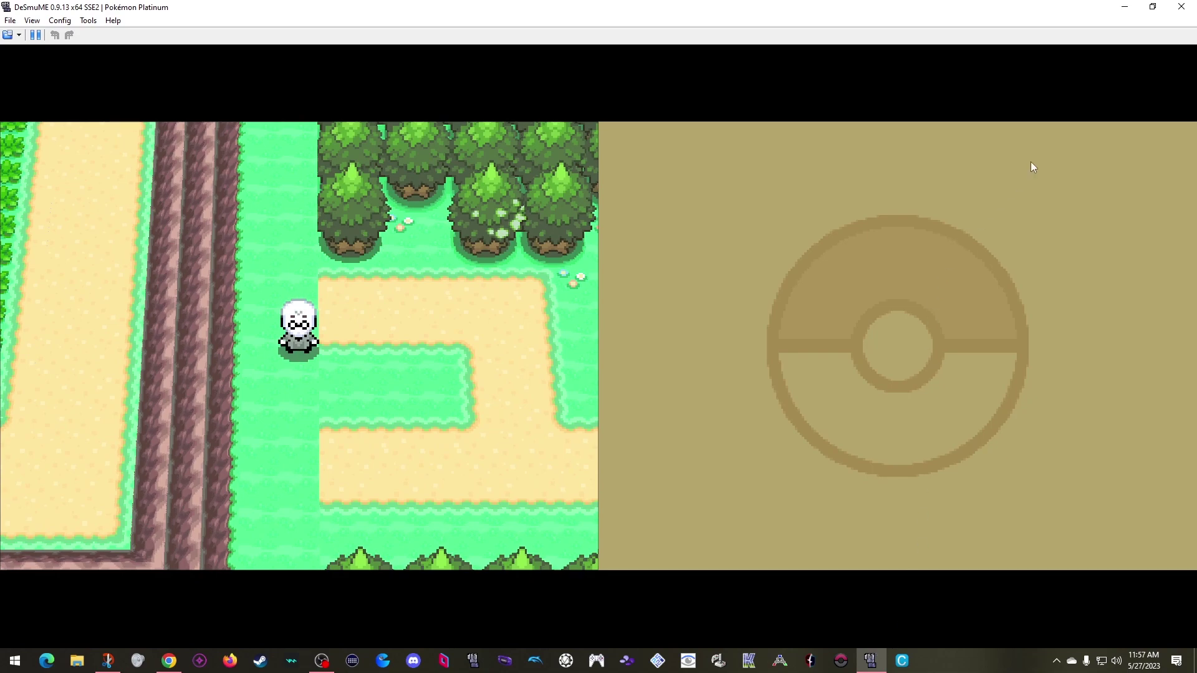
click(1126, 13)
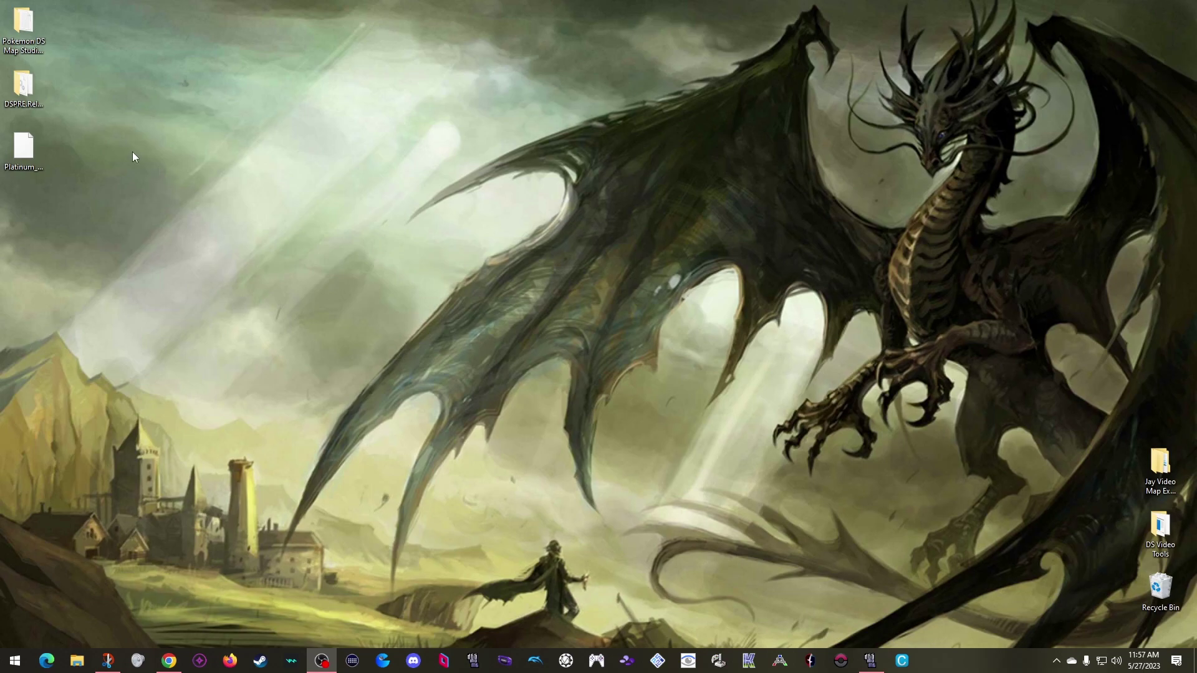
Launch DSPRE from the DSPRE.Reloaded.1.8 folder and reposition its window
double_click(34, 87)
double_click(454, 191)
click(777, 102)
drag(626, 139, 712, 93)
Load the Platinum_Maps_Clean.nds ROM into DSPRE
click(240, 132)
click(424, 245)
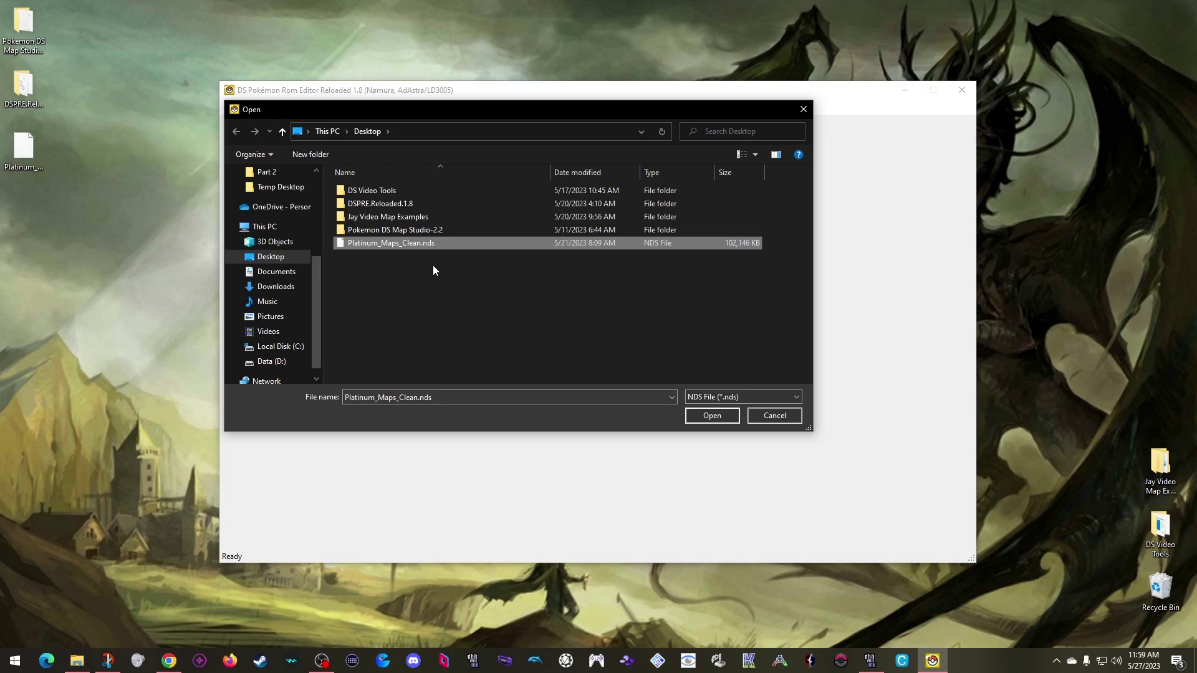
double_click(409, 243)
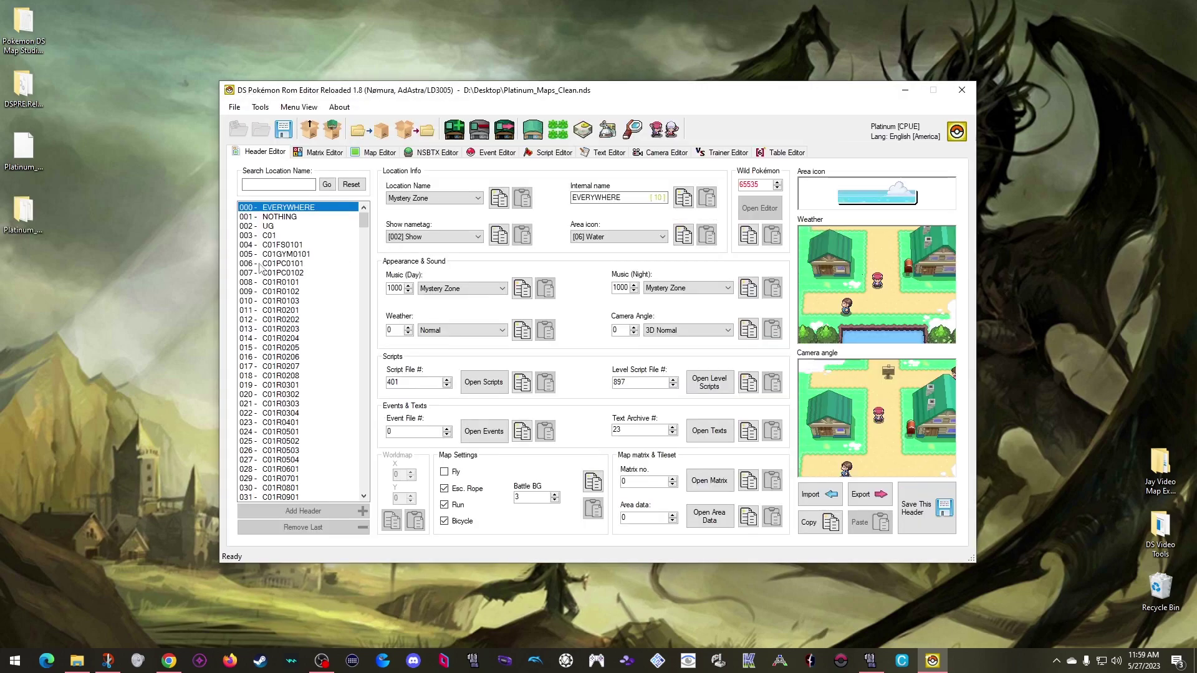
Open the Matrix Editor to show the Matrix 0 - Main 30 by 30 grid
click(26, 219)
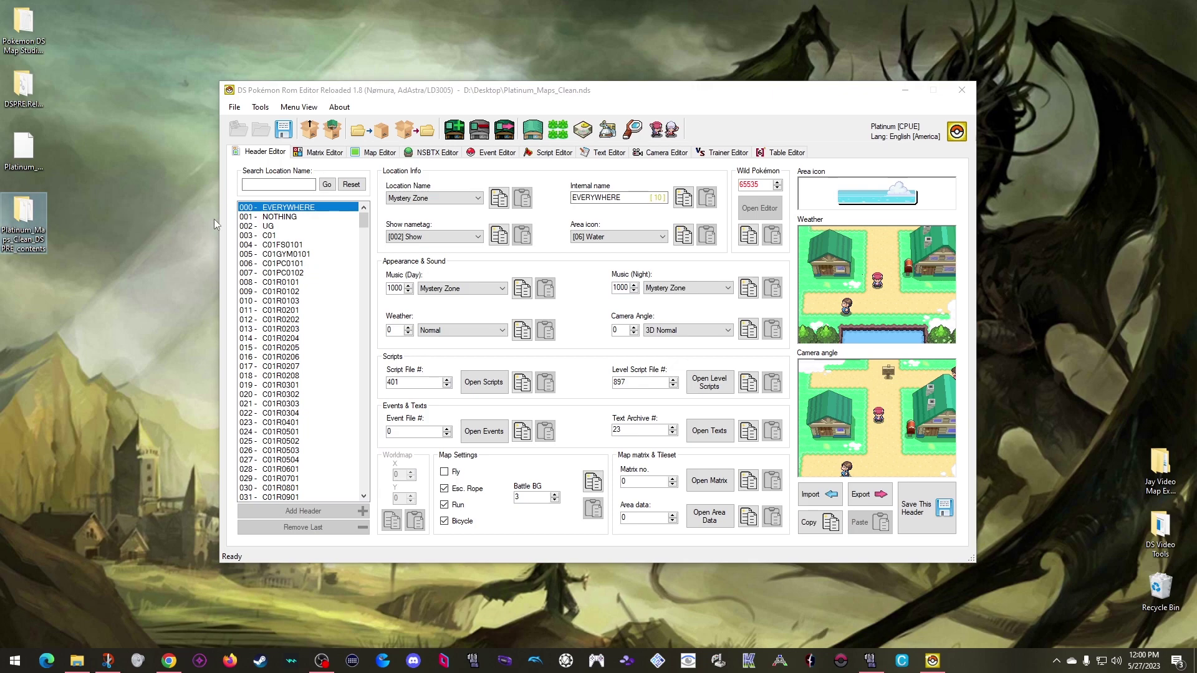
click(326, 154)
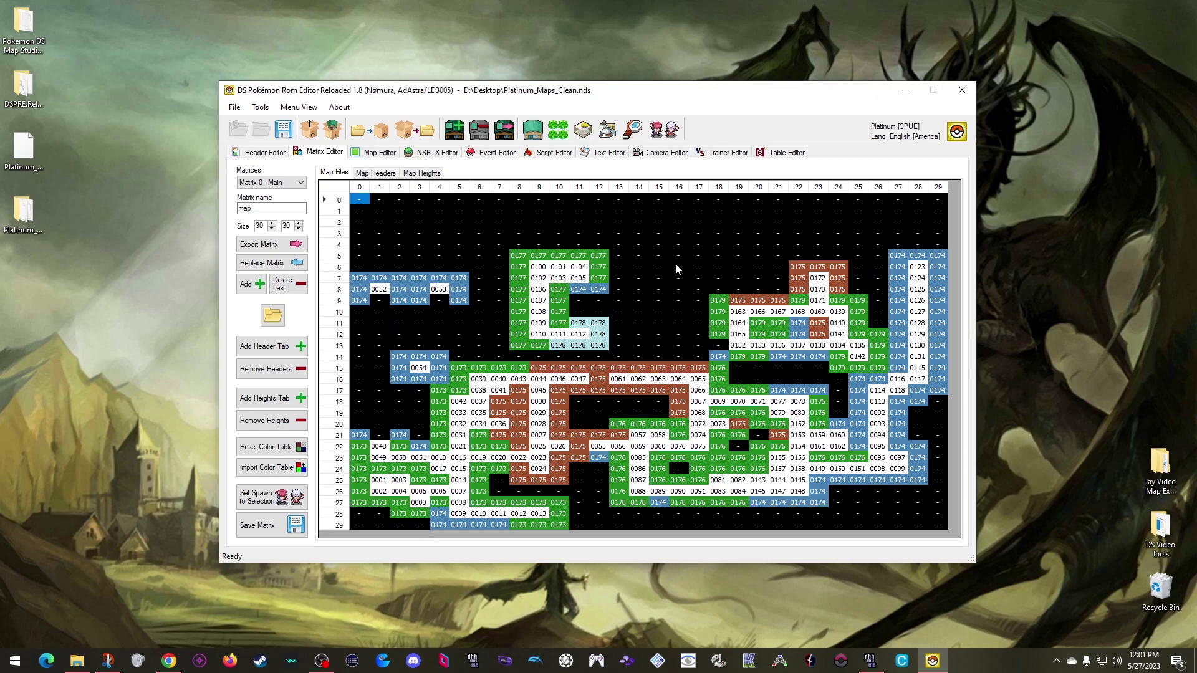
double_click(421, 507)
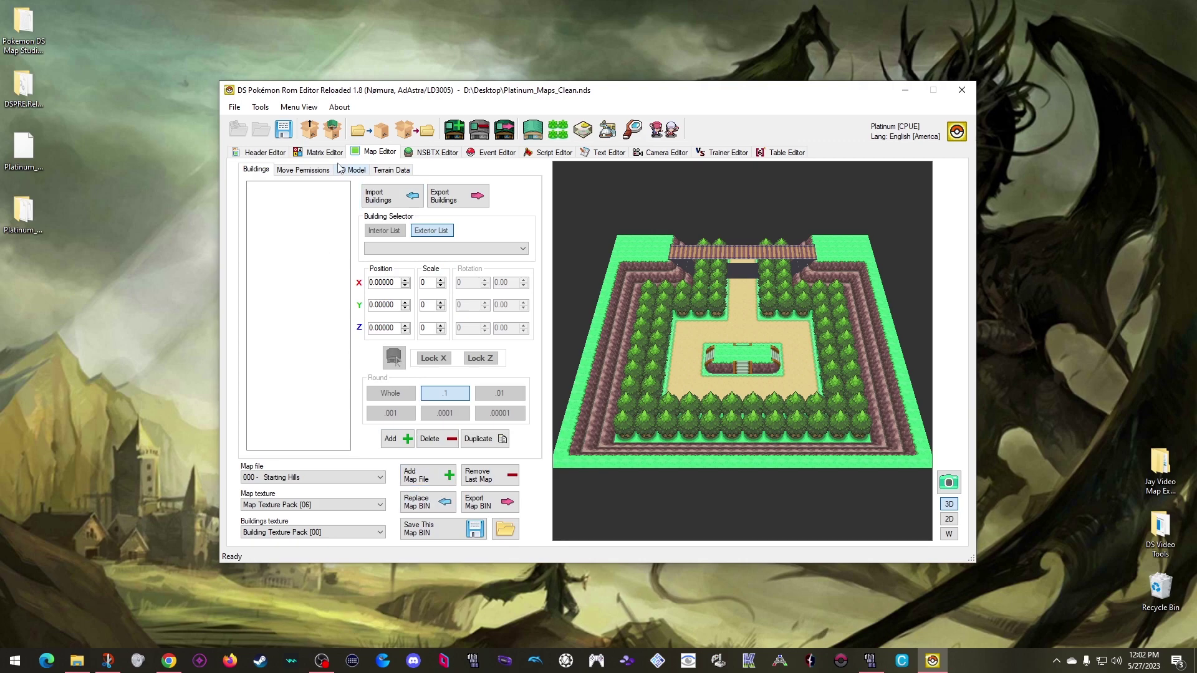
click(321, 153)
double_click(421, 491)
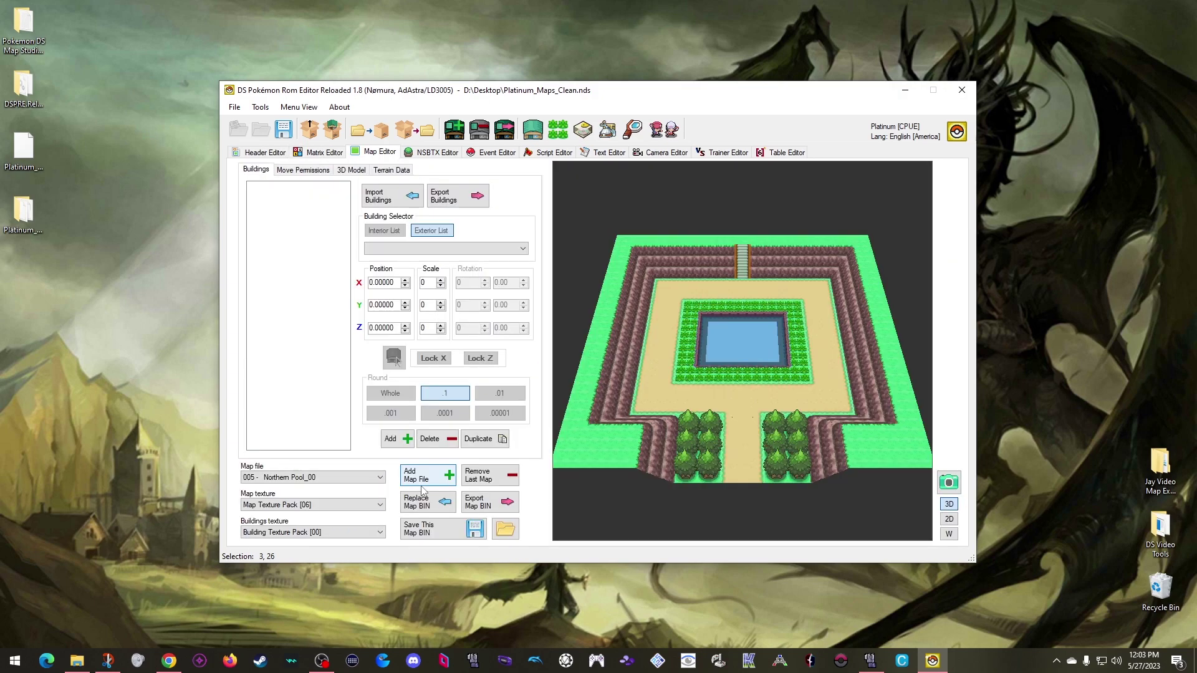
click(320, 154)
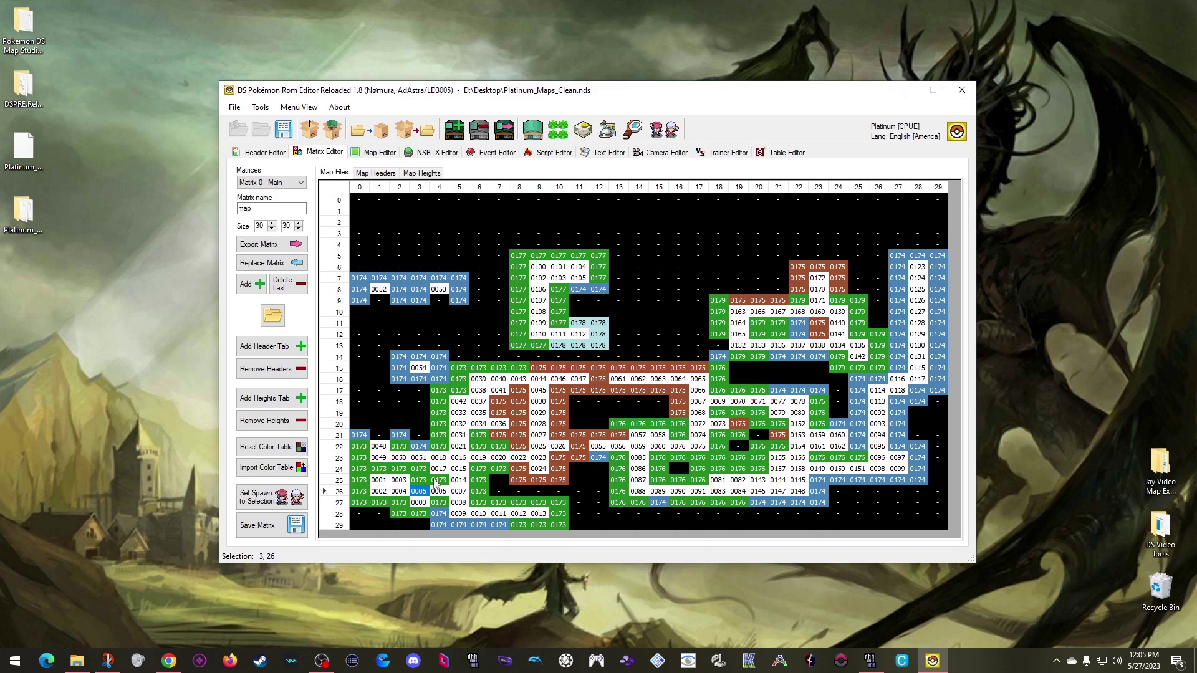
double_click(421, 481)
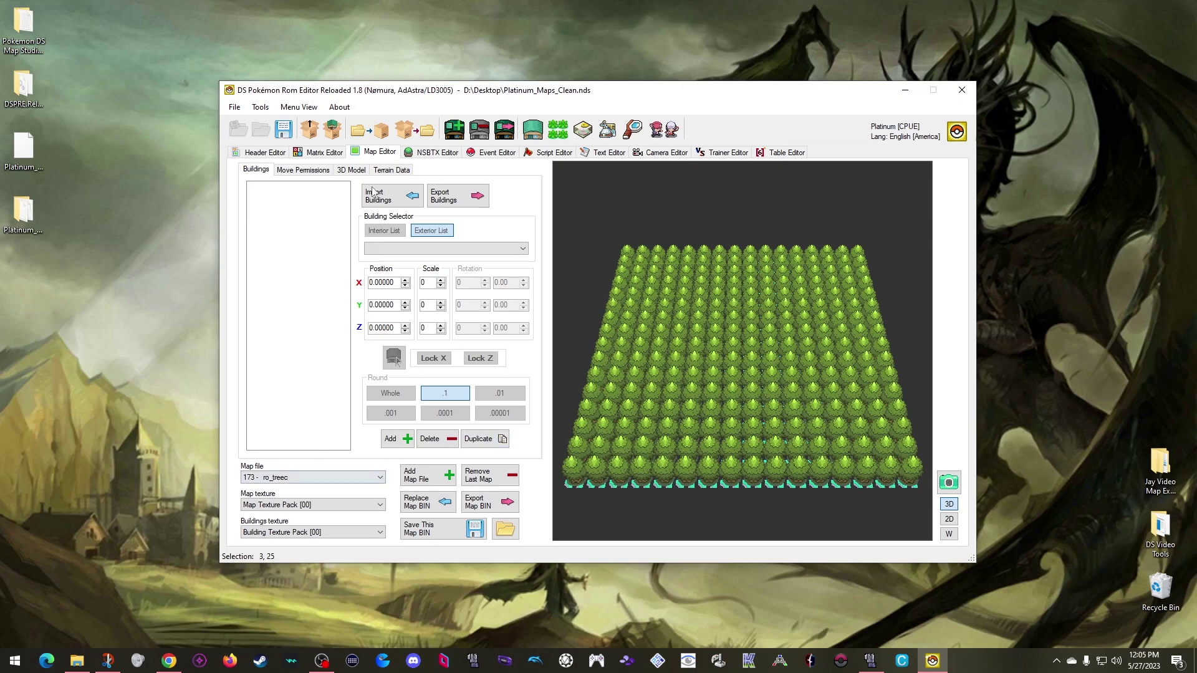
click(325, 152)
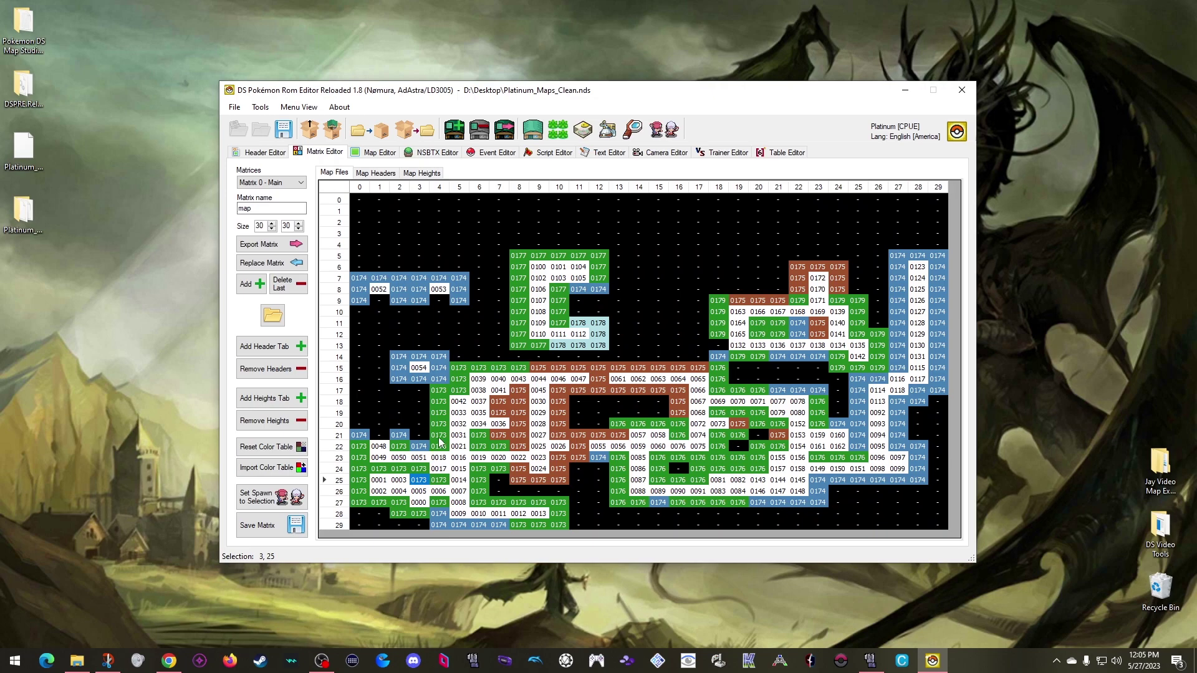
double_click(444, 426)
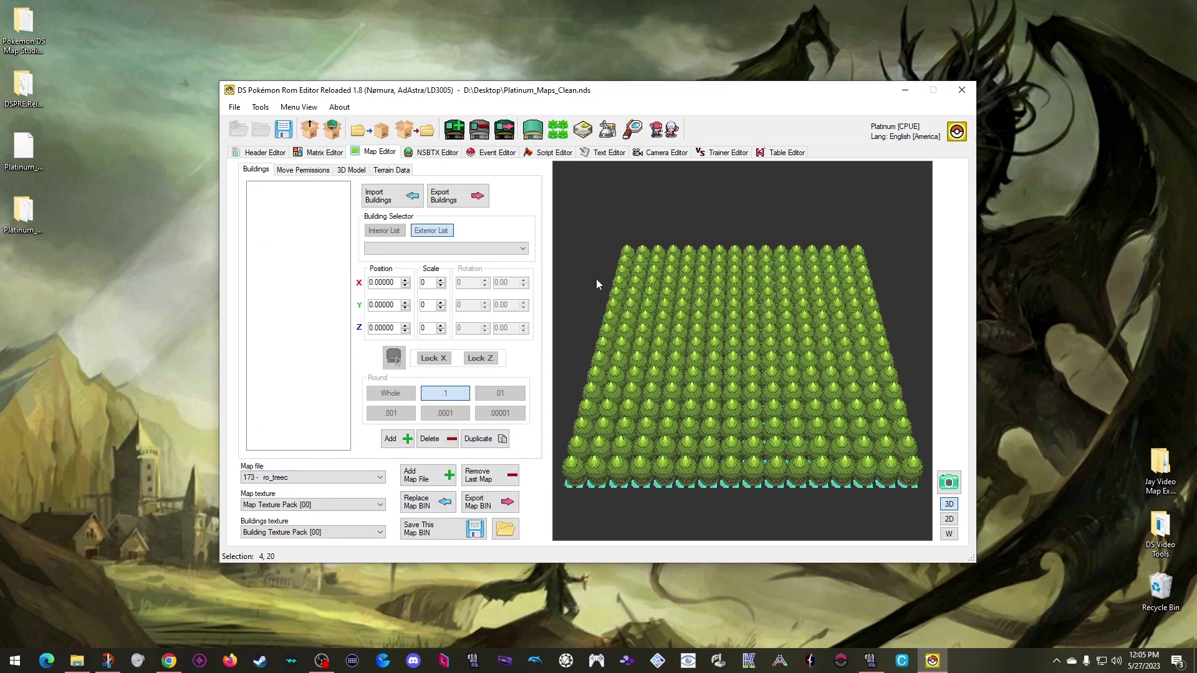
click(331, 154)
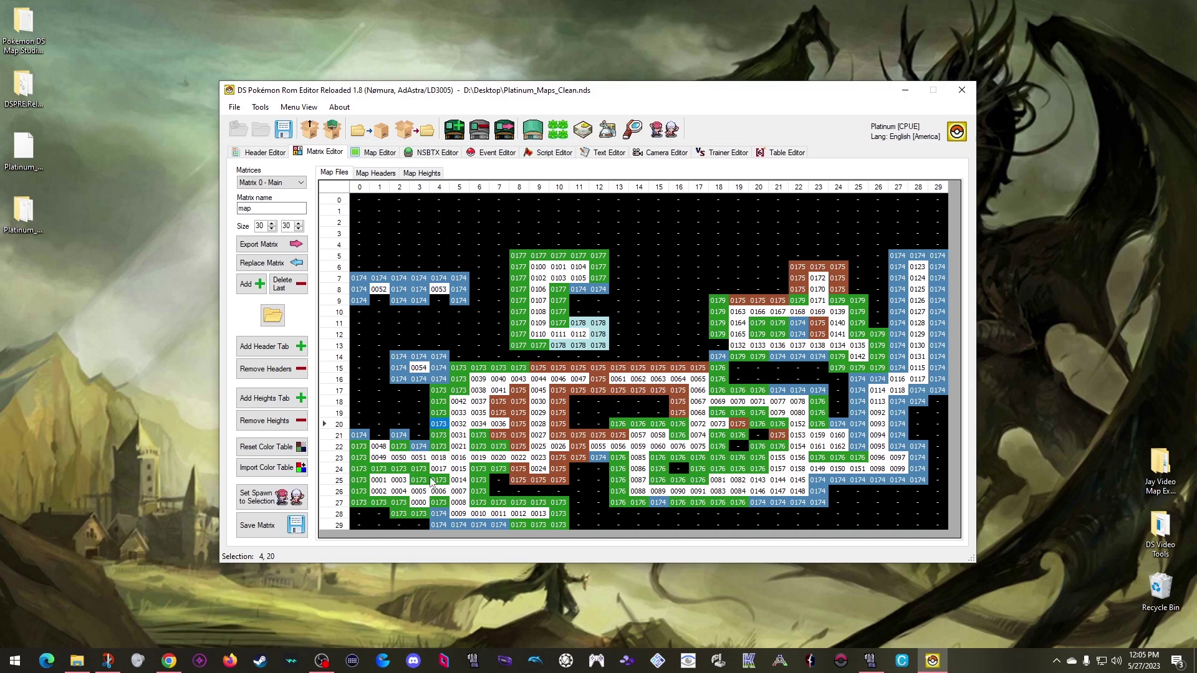
click(439, 515)
double_click(440, 518)
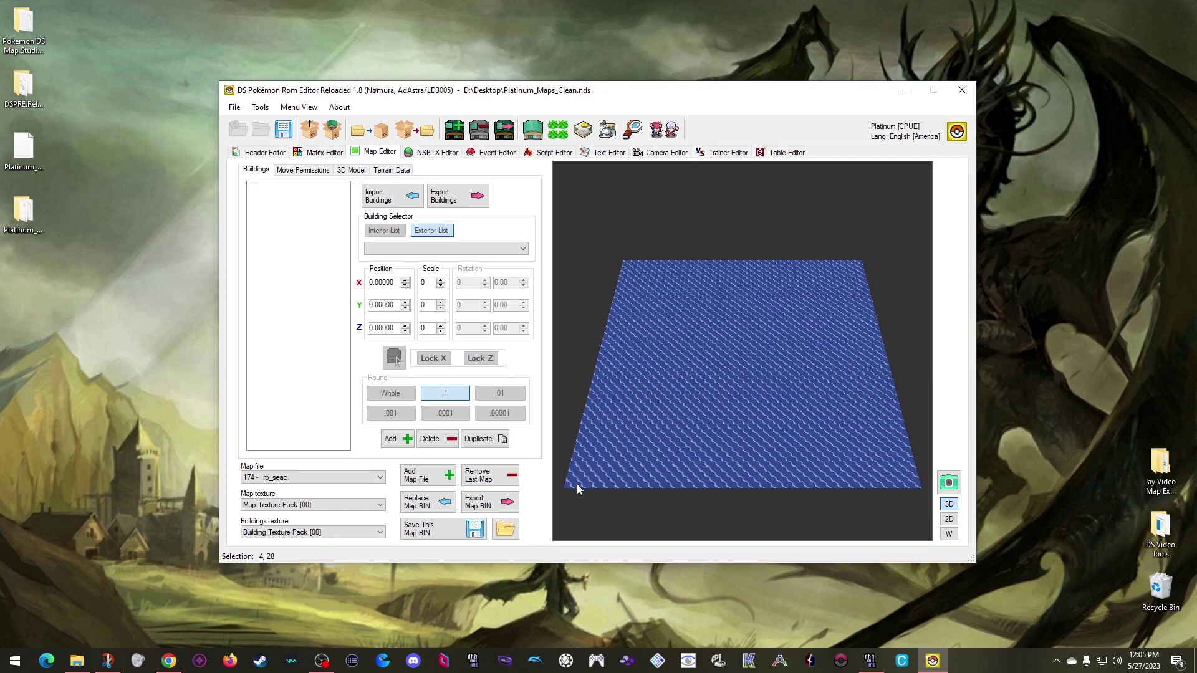
click(320, 152)
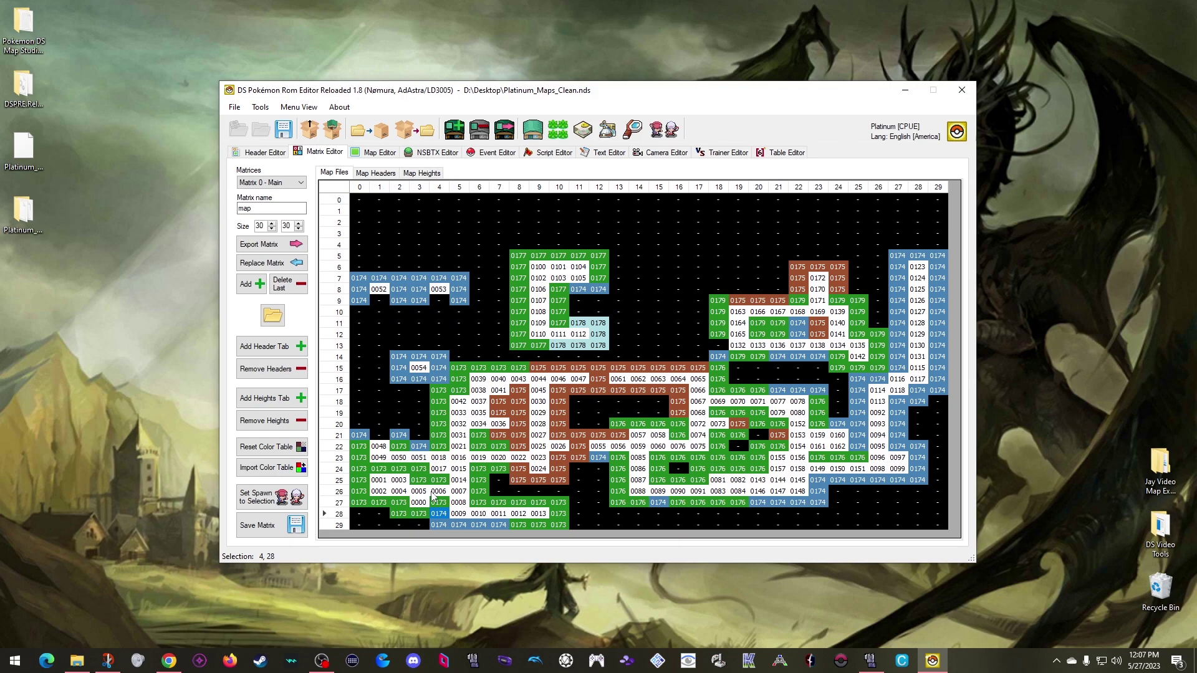
Set matrix cell 3,25 to map file 0004, then switch the grid to Map Headers
click(404, 492)
click(421, 483)
text(04)
key(Return)
click(439, 493)
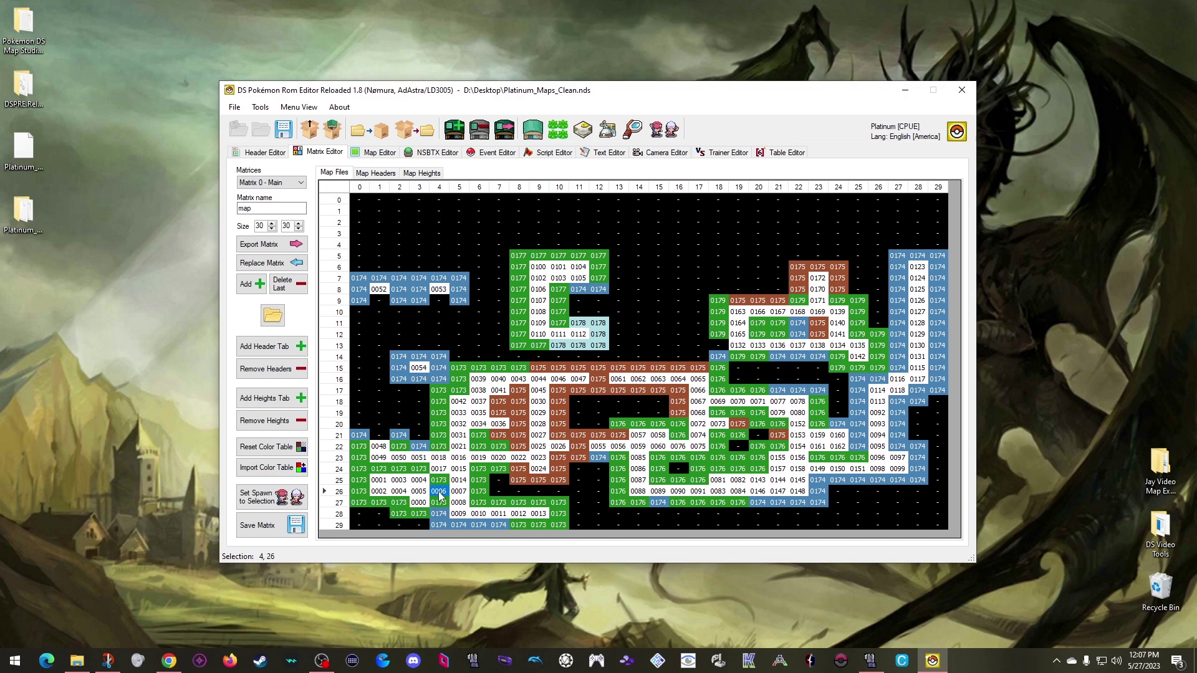
click(376, 173)
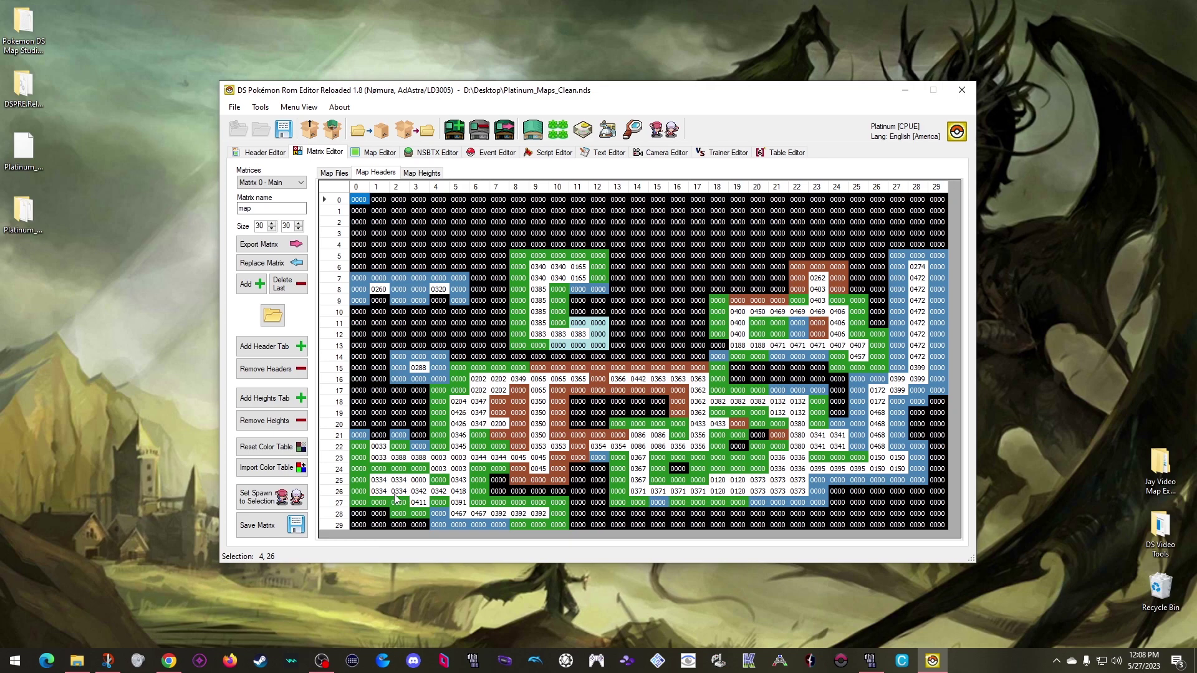
Enter header 0334 into cell 3,25 of the Map Headers grid
click(417, 483)
text(0334)
click(436, 492)
Return to the Map Files grid and save Matrix 0, confirming the success message
click(333, 174)
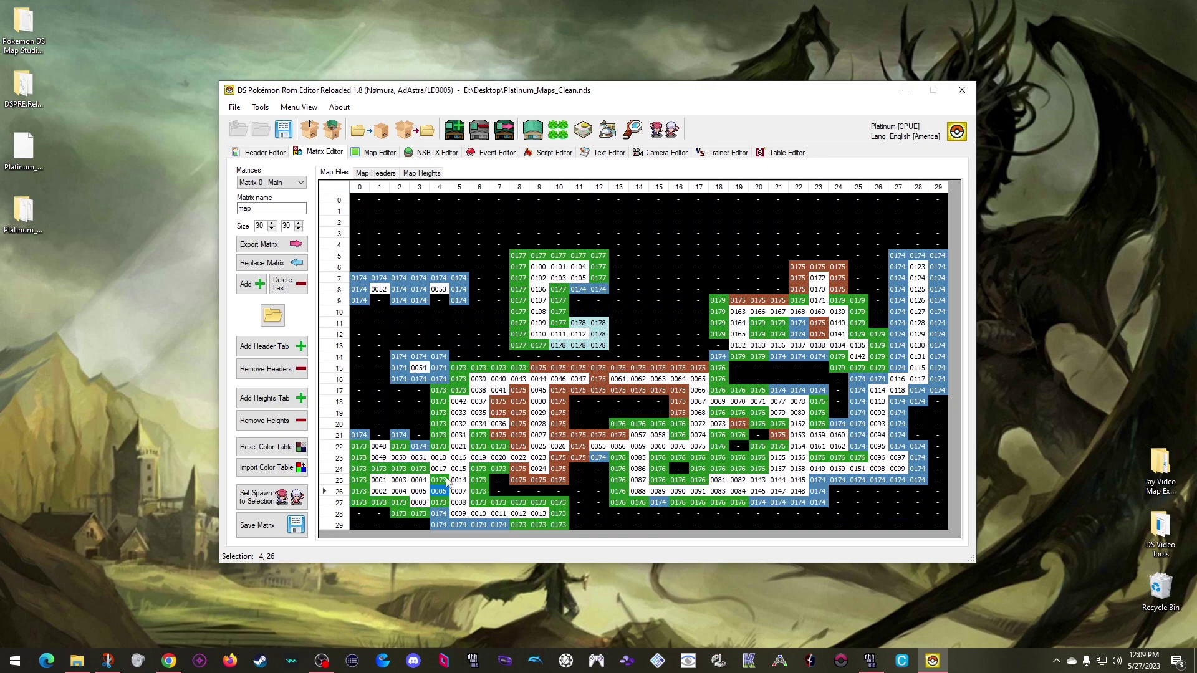
click(272, 530)
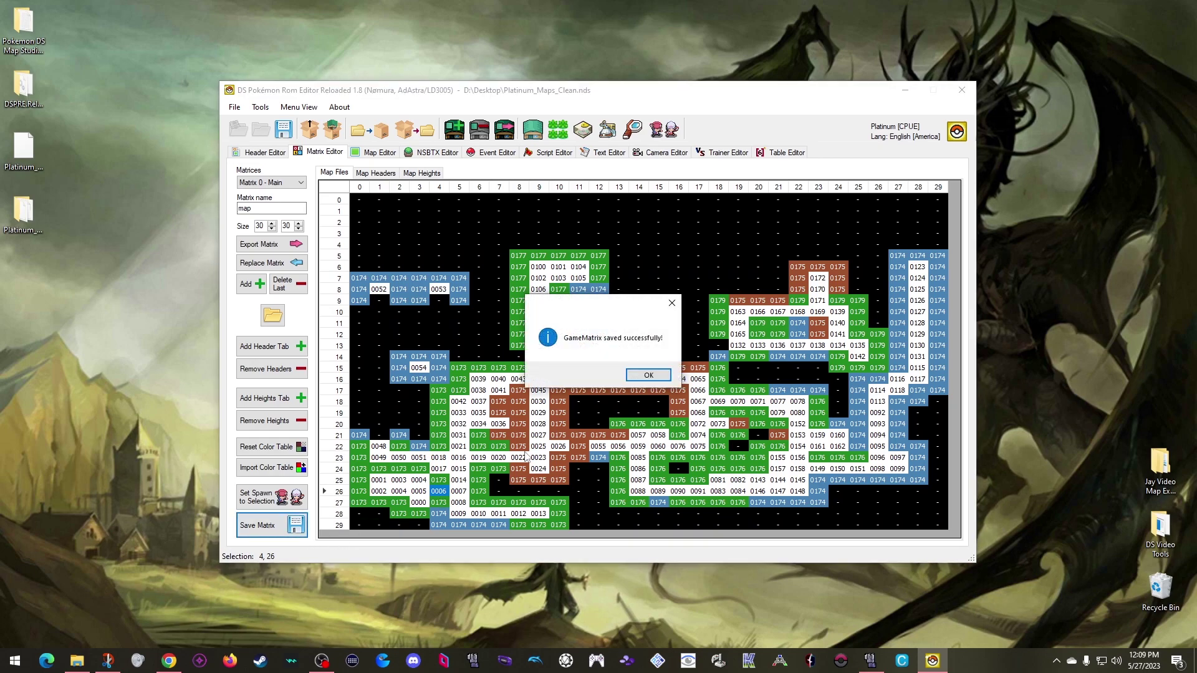
click(648, 378)
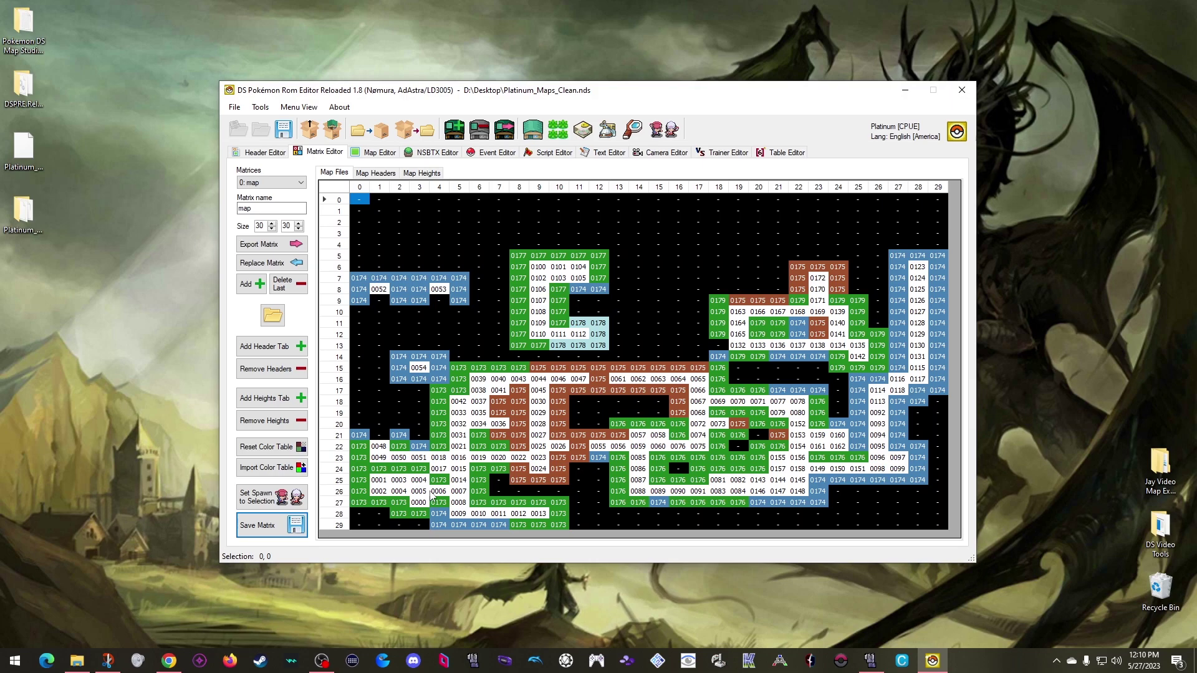
Enter map files 0003, 0006 and 0017 into column 0, rows 17, 18 and 19
click(361, 392)
text(0003)
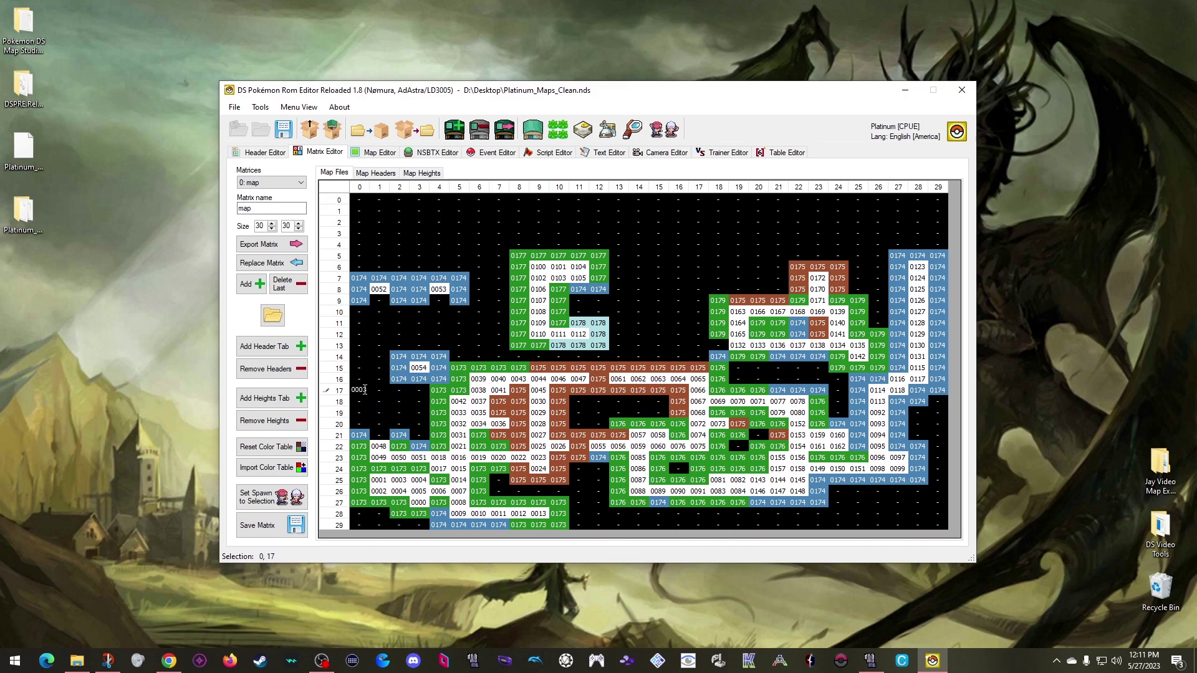
click(368, 403)
text(0006)
key(Return)
text(0017)
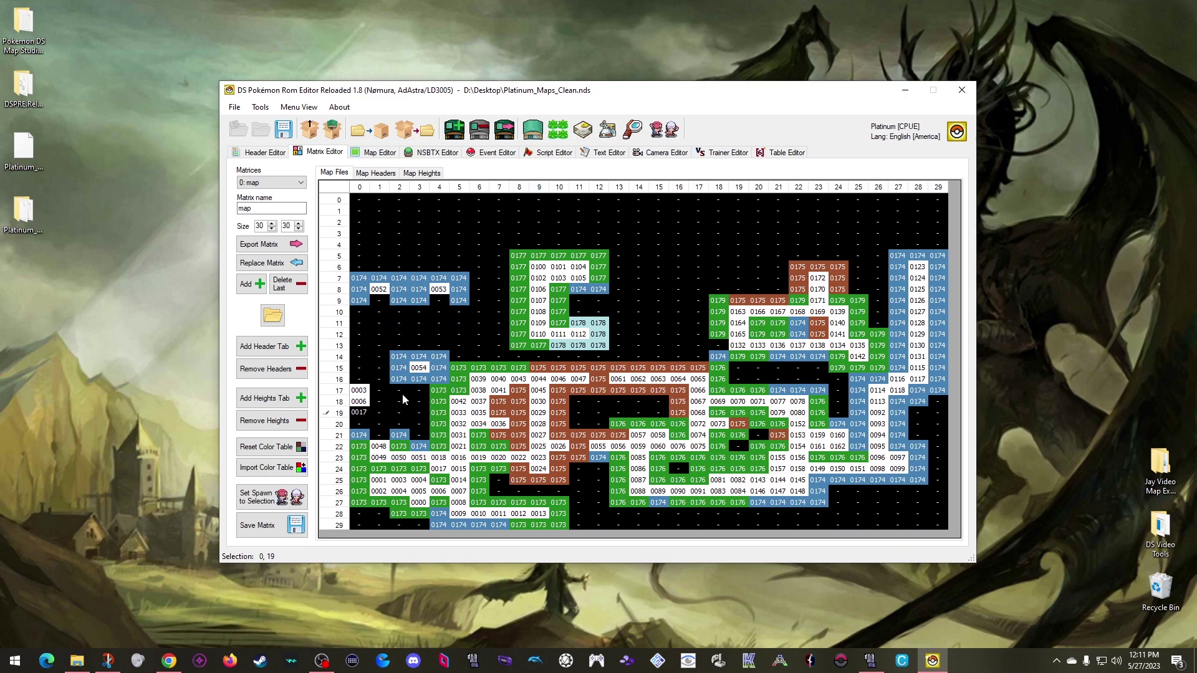